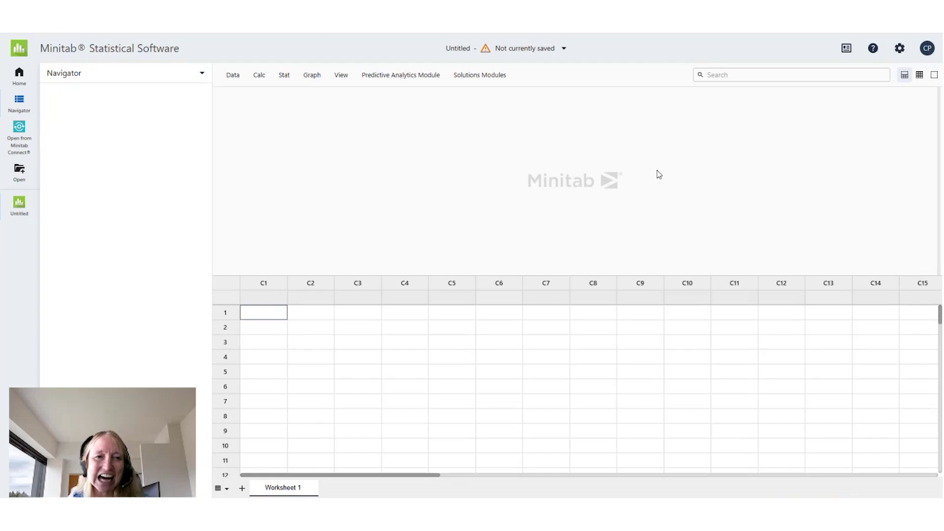
Step: Start a DOE Quick Design from the Stat menu to reach the three-factor design options
left_click(281, 83)
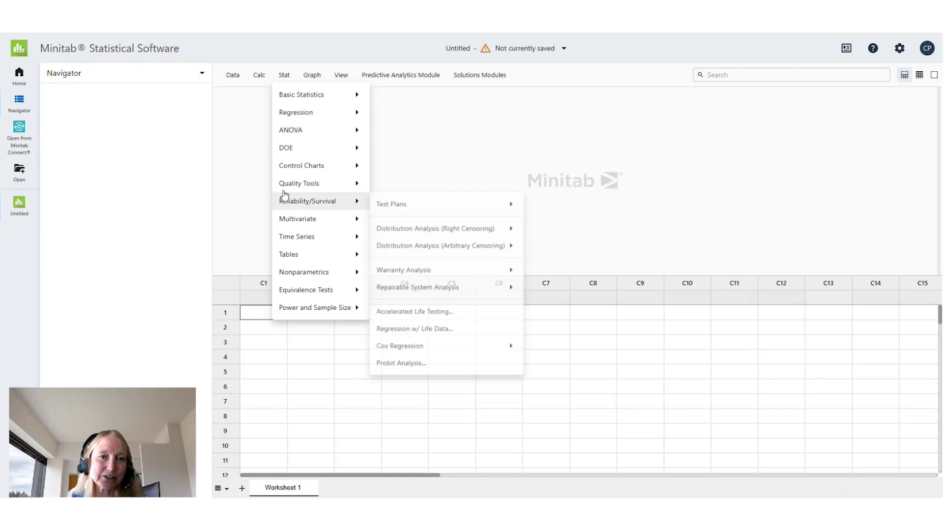
mouse_move(297, 149)
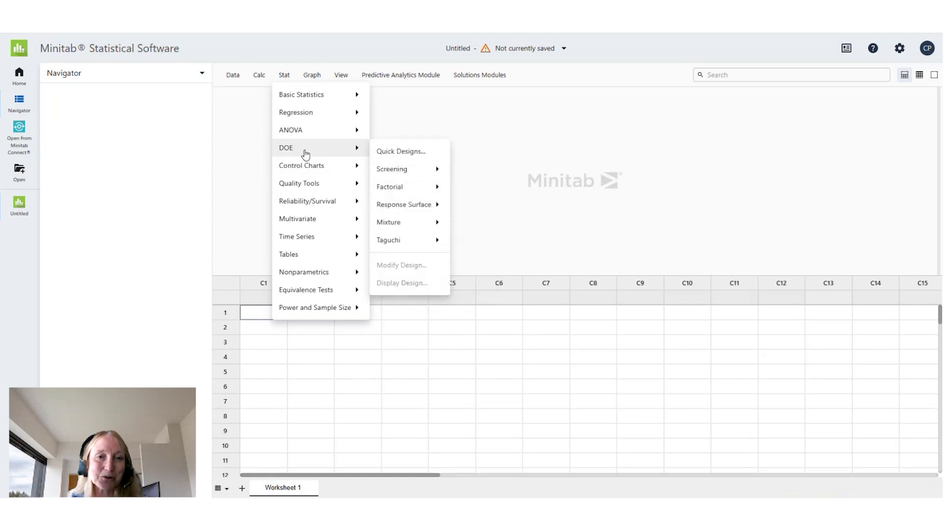
left_click(401, 152)
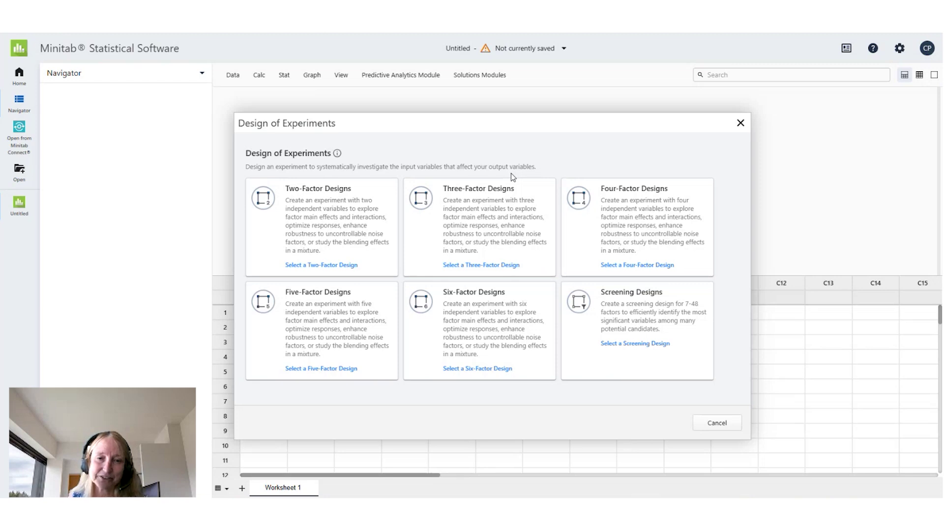
Step: Choose three-factor designs, then the option for two or three continuous factors
left_click(506, 269)
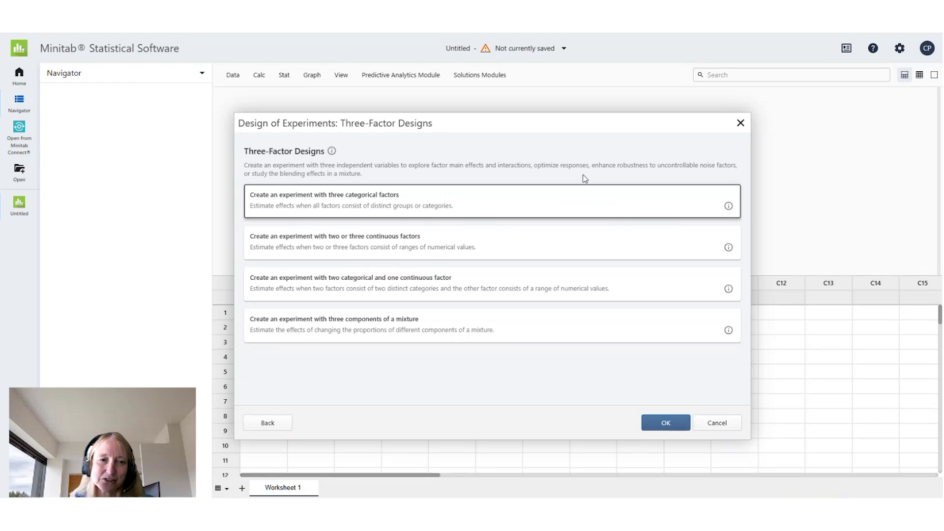
left_click(518, 253)
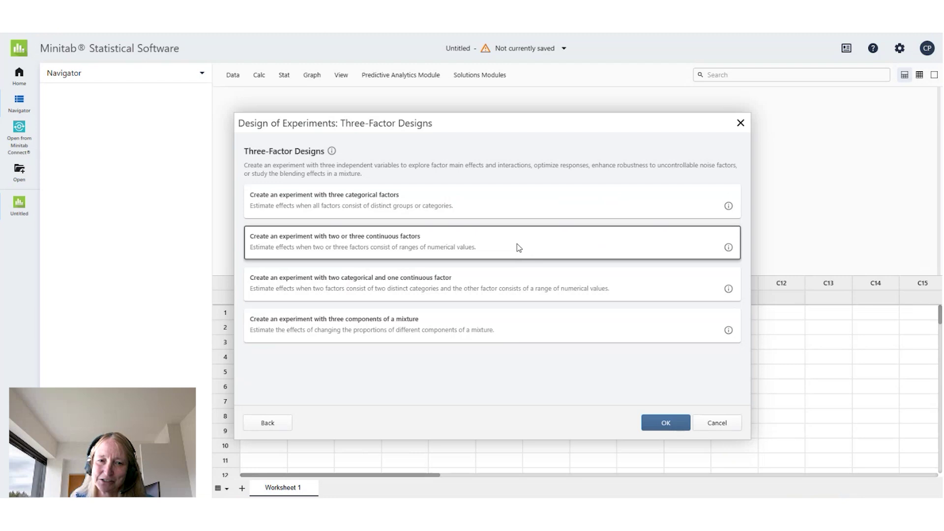
Step: Choose a 2-level factorial design that estimates main and interaction effects
double_click(517, 247)
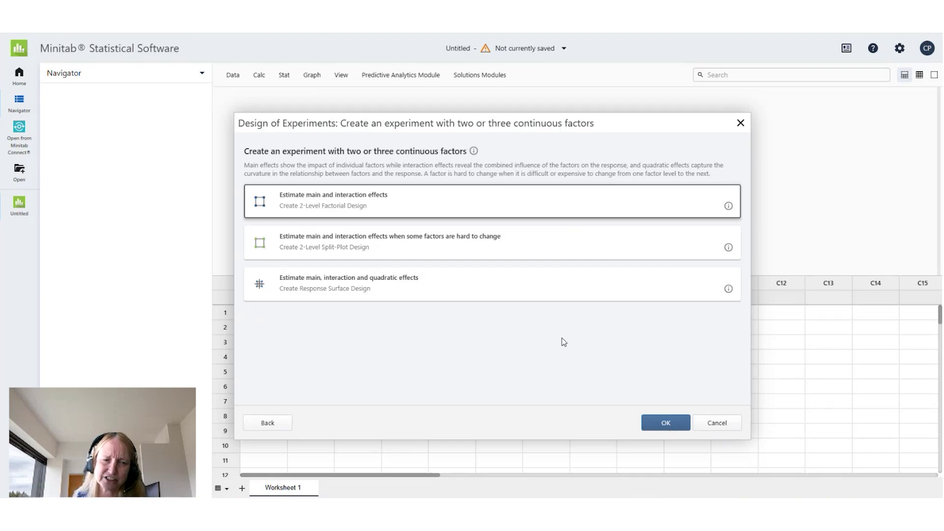
left_click(475, 201)
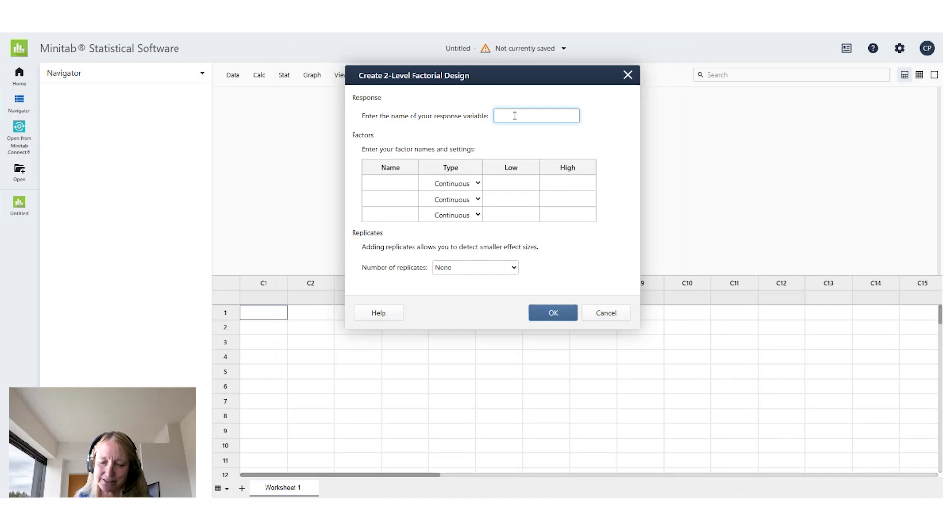
Step: Name the response Dust Mite and the factors Humidity, Carpet Type and Cleaning Frequency
type("D")
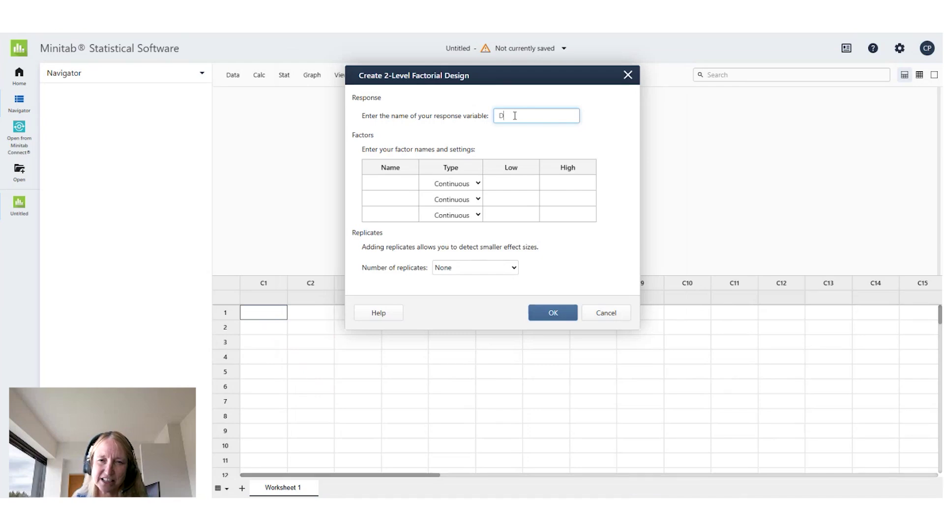
type("ust Mite")
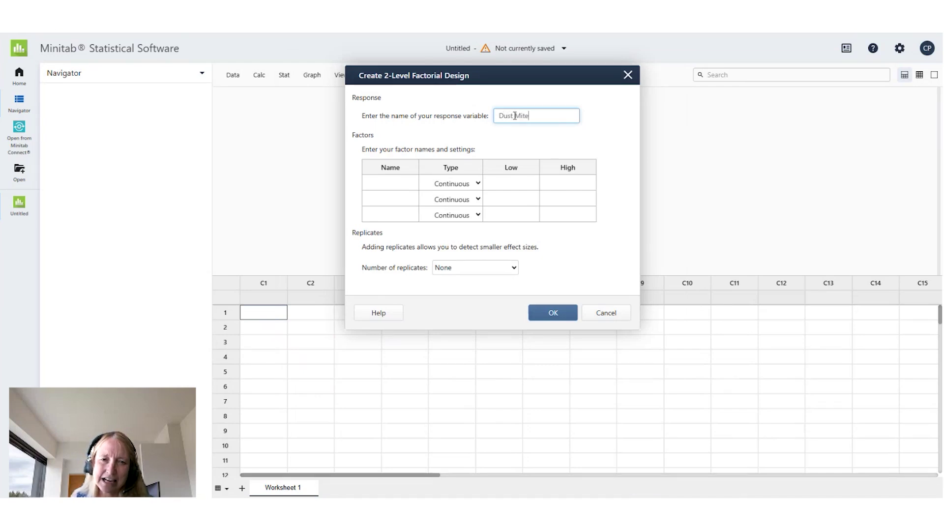
left_click(384, 182)
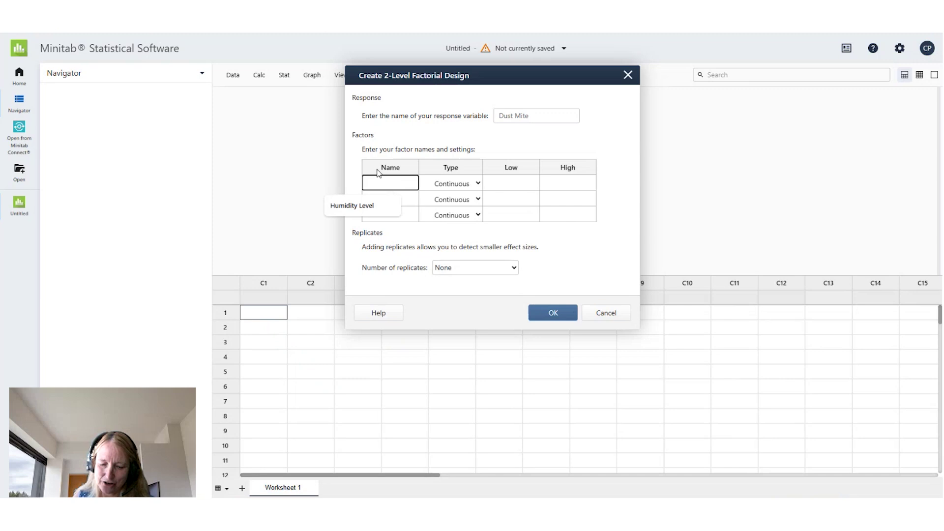
type("Humidity")
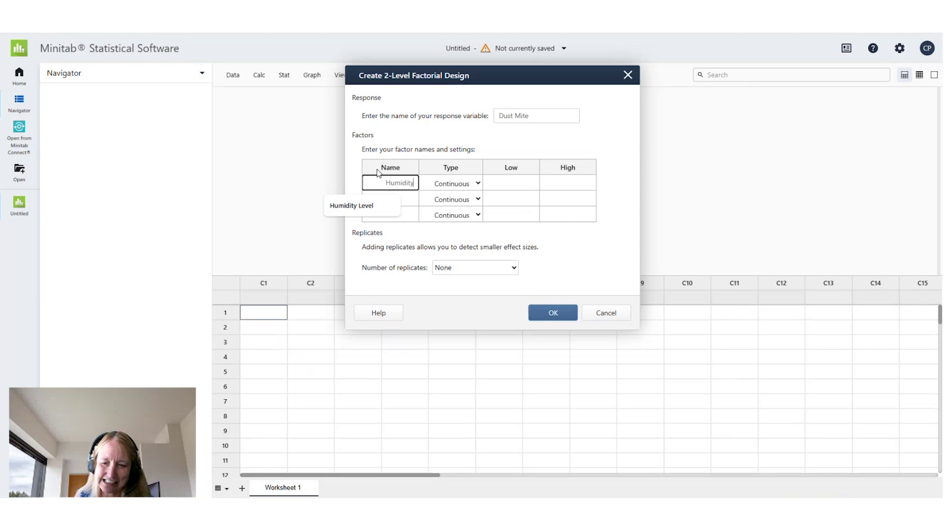
left_click(394, 197)
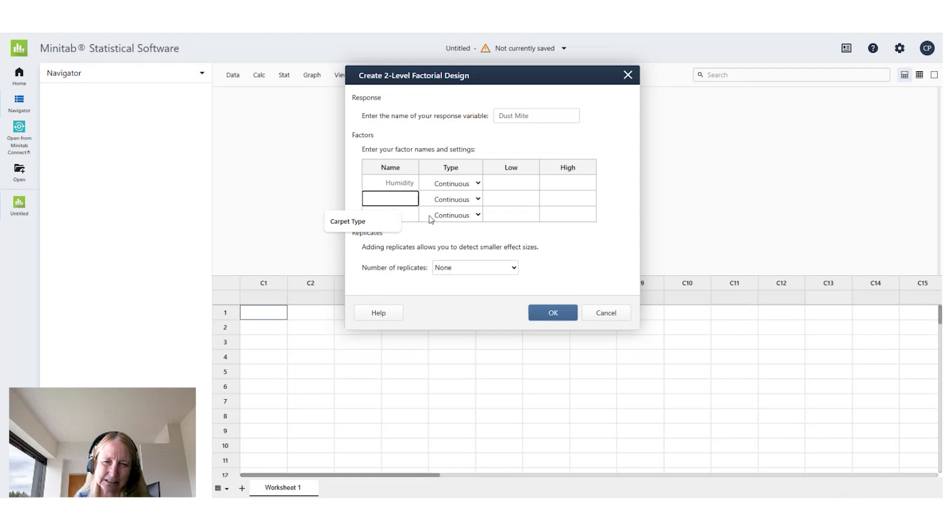
left_click(386, 220)
left_click(387, 218)
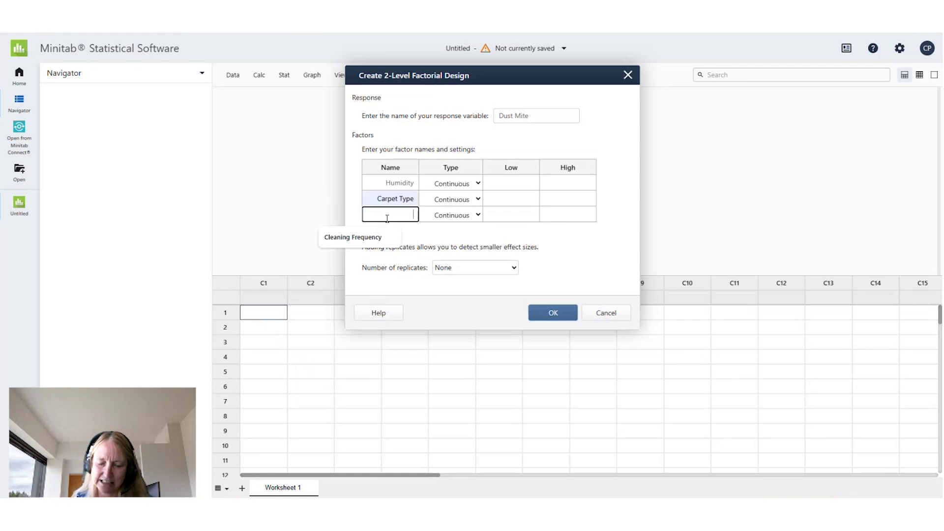
left_click(372, 236)
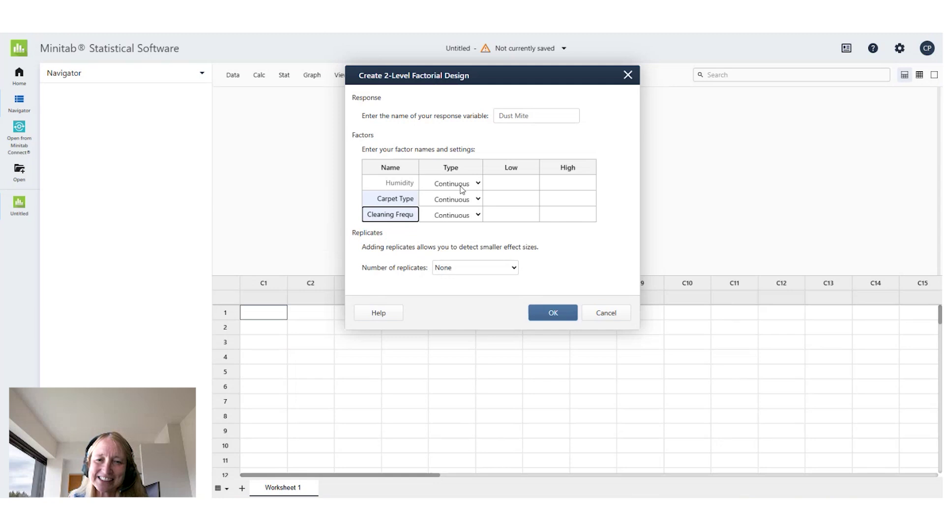
Step: Keep Humidity continuous and set Carpet Type to Categorical
left_click(461, 190)
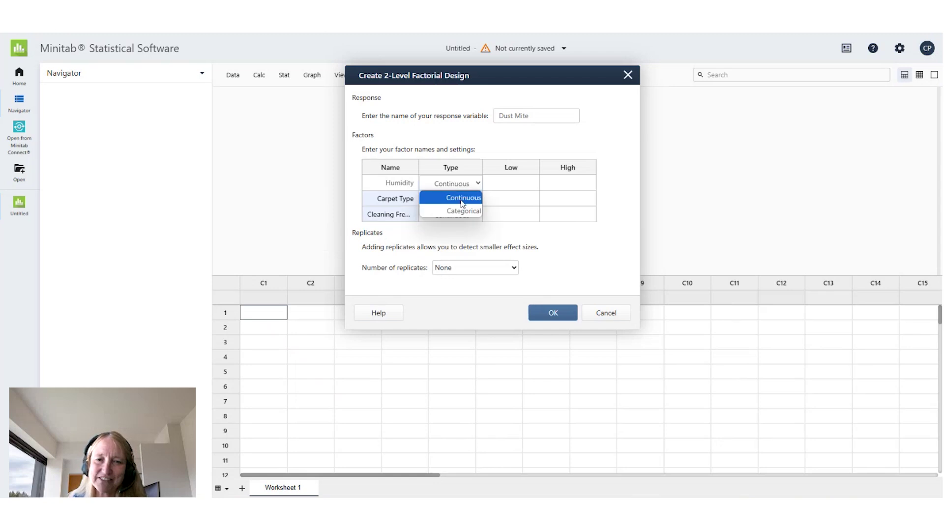
left_click(461, 193)
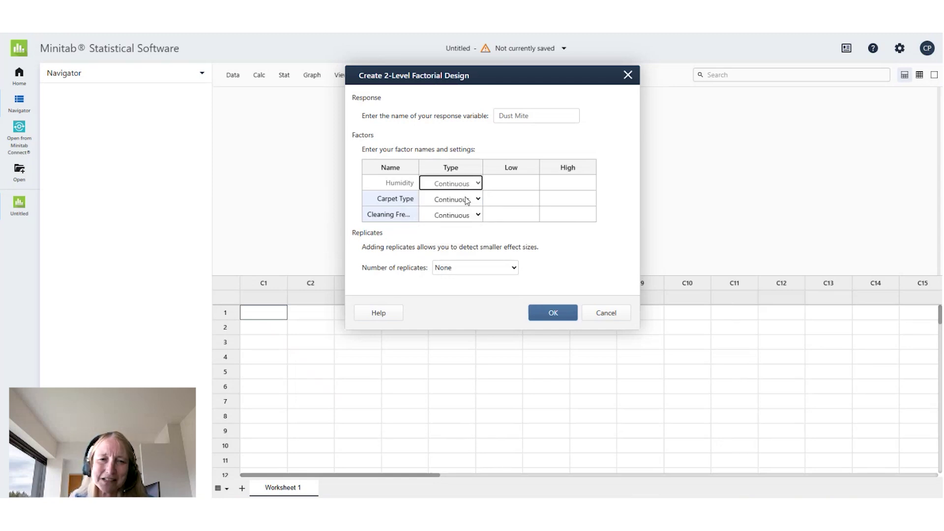
left_click(466, 200)
left_click(464, 227)
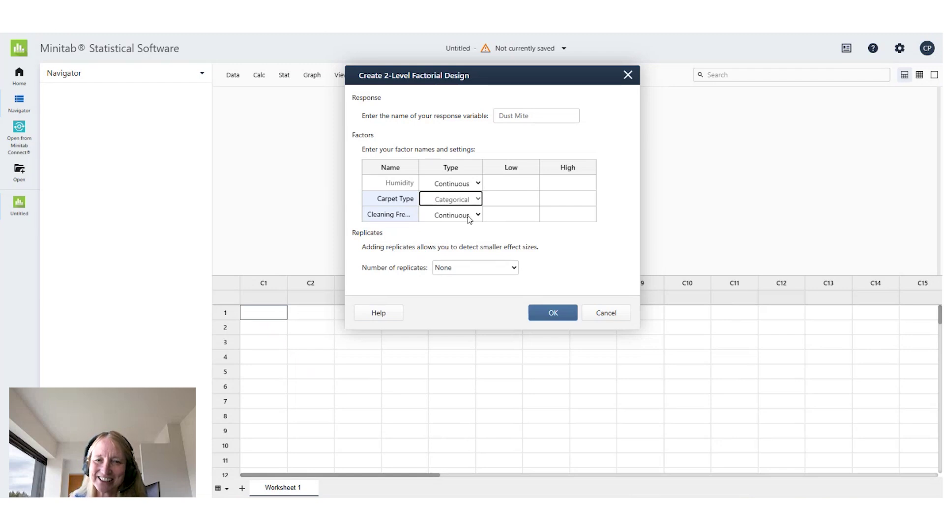
Step: Set Humidity levels to 30–70 and Carpet Type levels to Synthetic–Wool
left_click(509, 183)
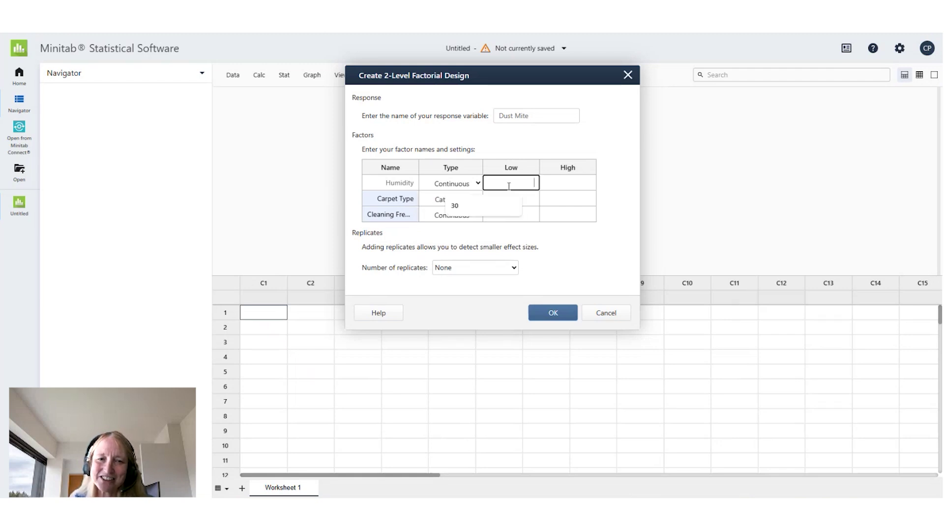
left_click(499, 205)
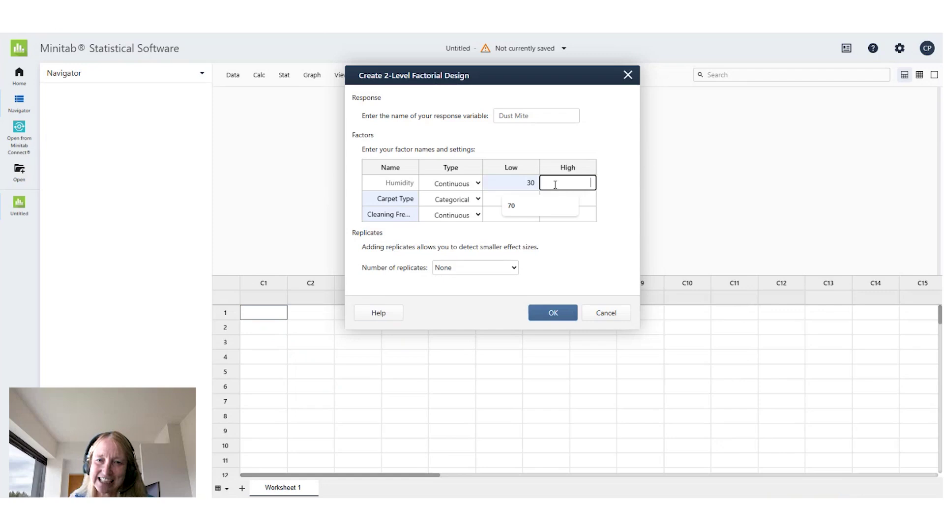
left_click(544, 206)
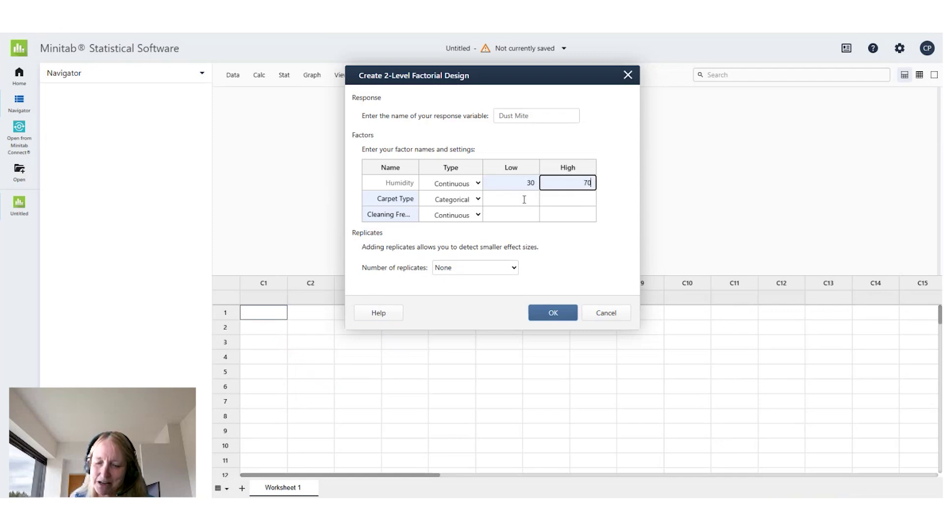
left_click(525, 199)
left_click(479, 223)
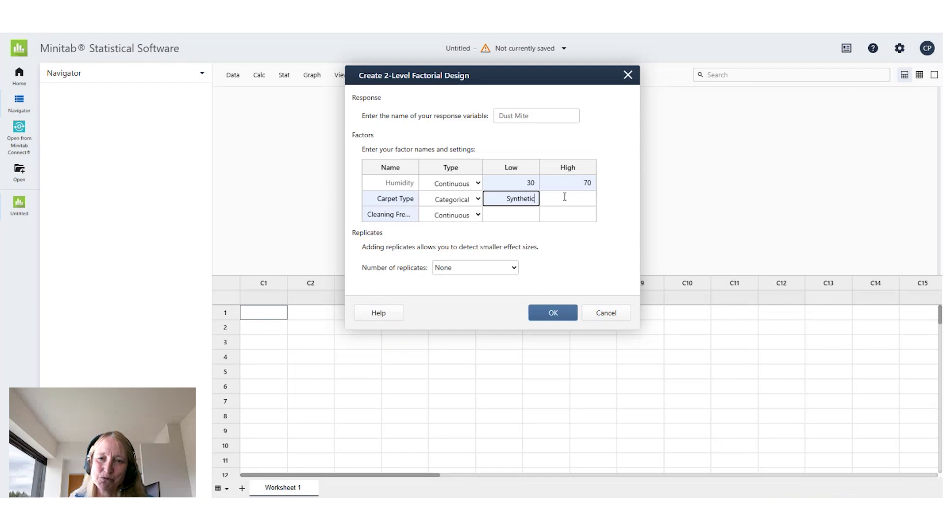
left_click(540, 222)
Step: Set Cleaning Frequency levels to 1–4 and the number of replicates to 2
left_click(516, 217)
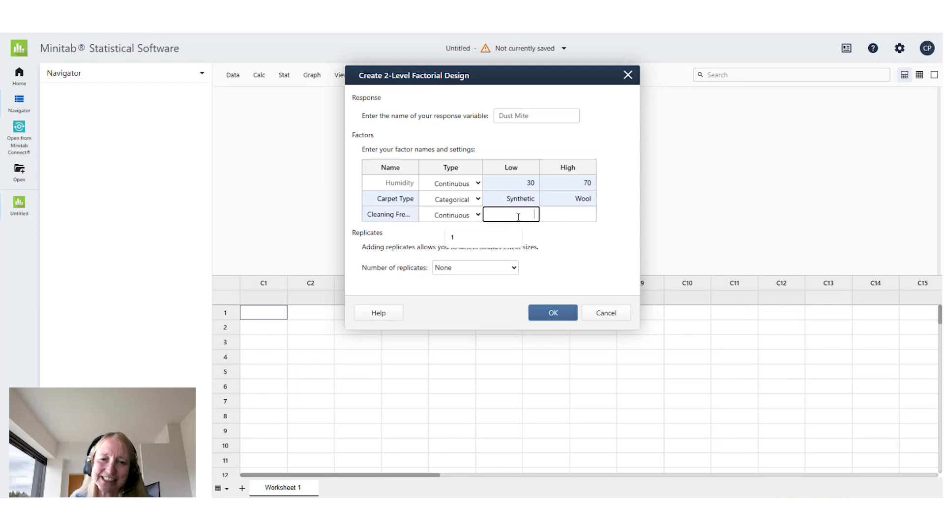
left_click(497, 237)
left_click(564, 214)
left_click(534, 239)
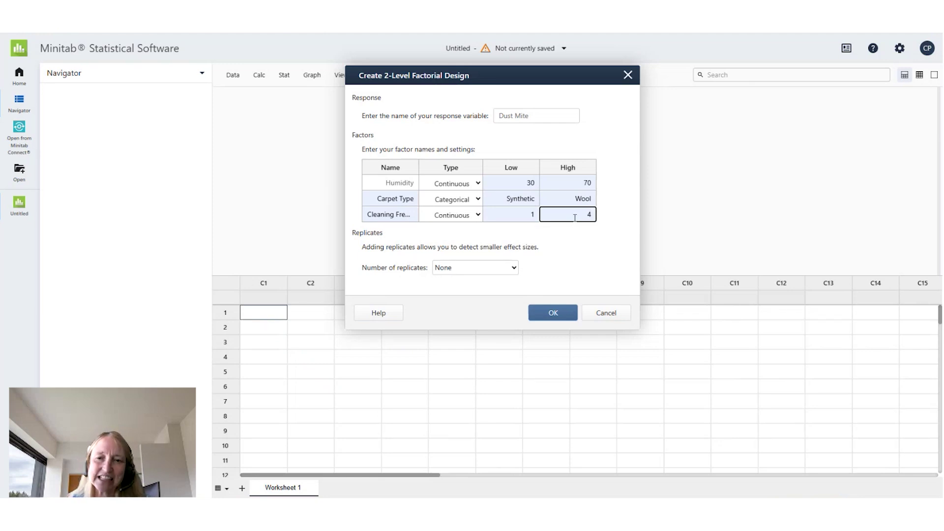
left_click(614, 229)
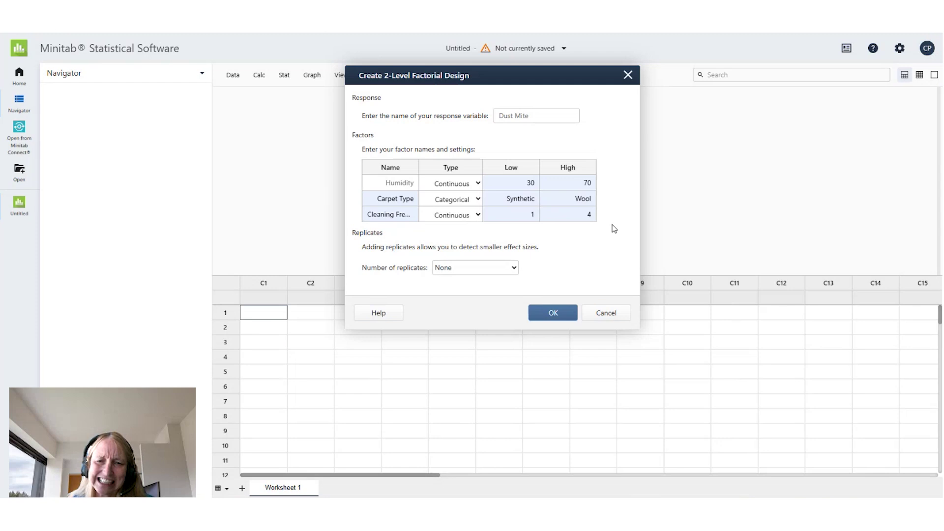
left_click(511, 268)
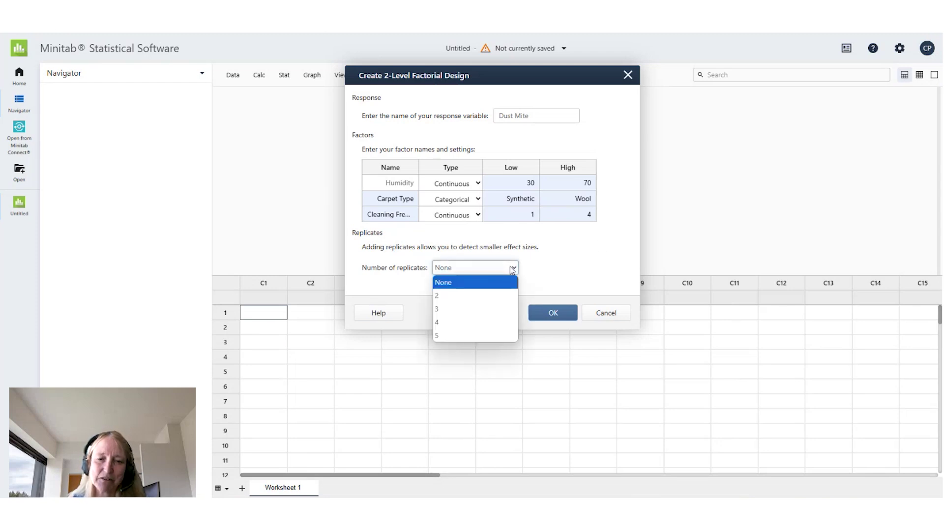
left_click(501, 295)
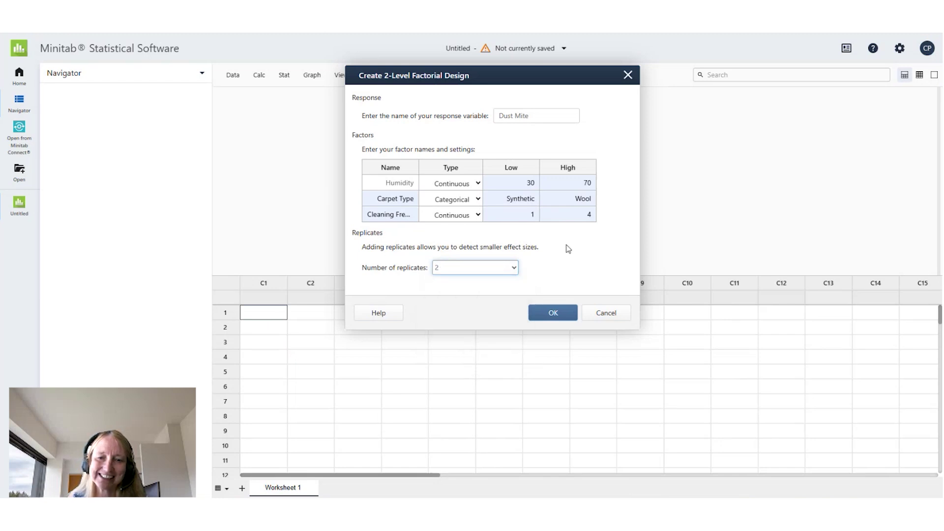
Step: Generate the 28-run full factorial design and select row 1 of the Dust Mite column
left_click(553, 313)
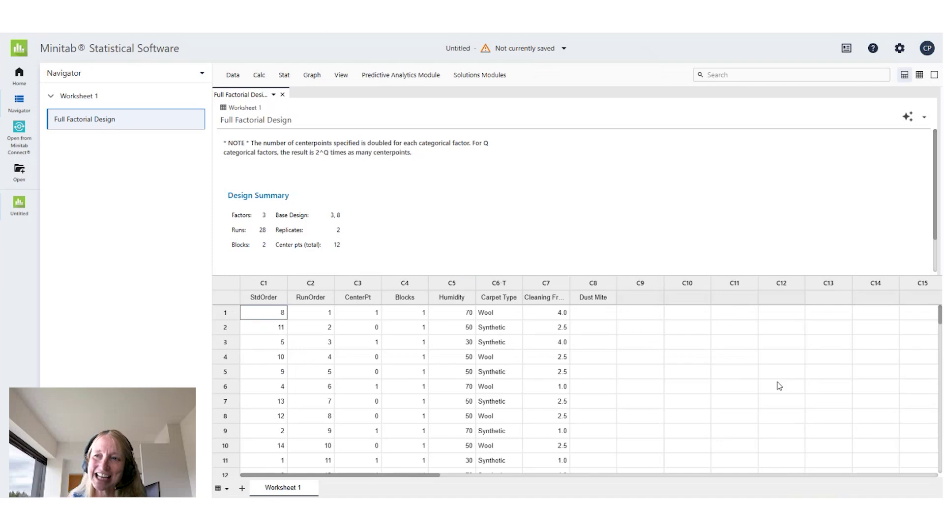
left_click(594, 317)
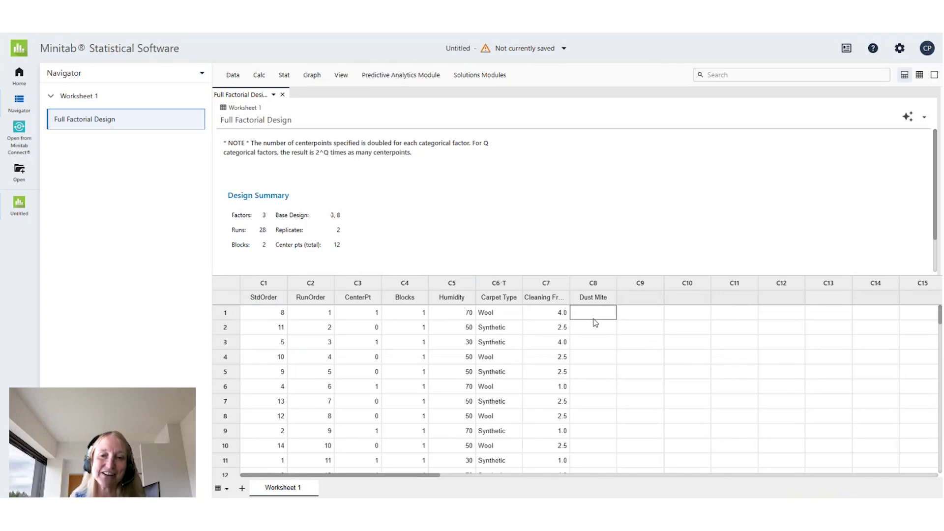